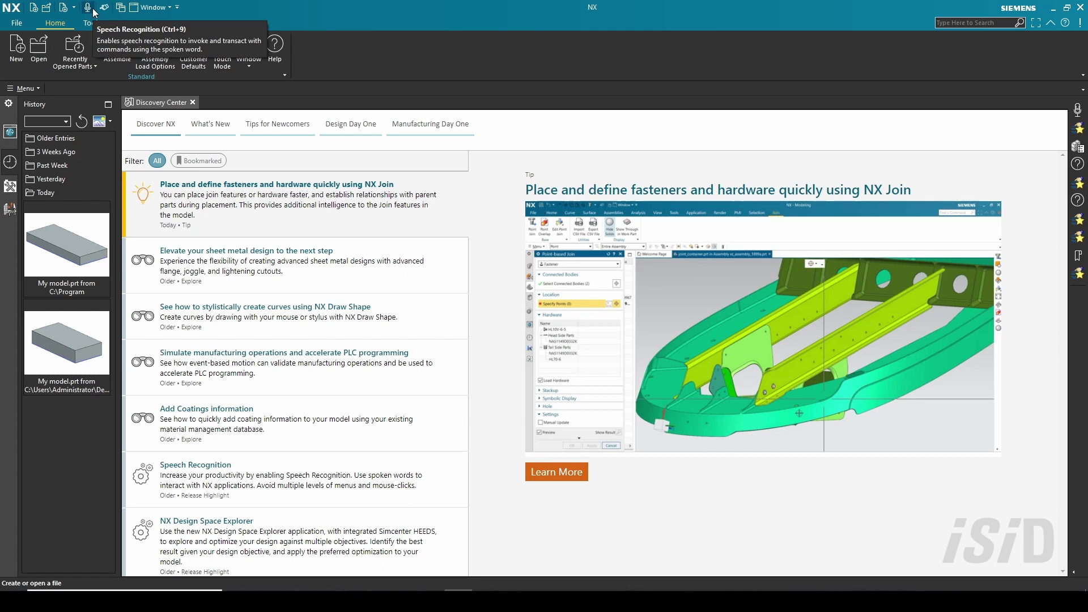
Set the Touch/Speech Listening Mode to Continuous in the User Interface preferences
click(16, 23)
mouse_move(68, 100)
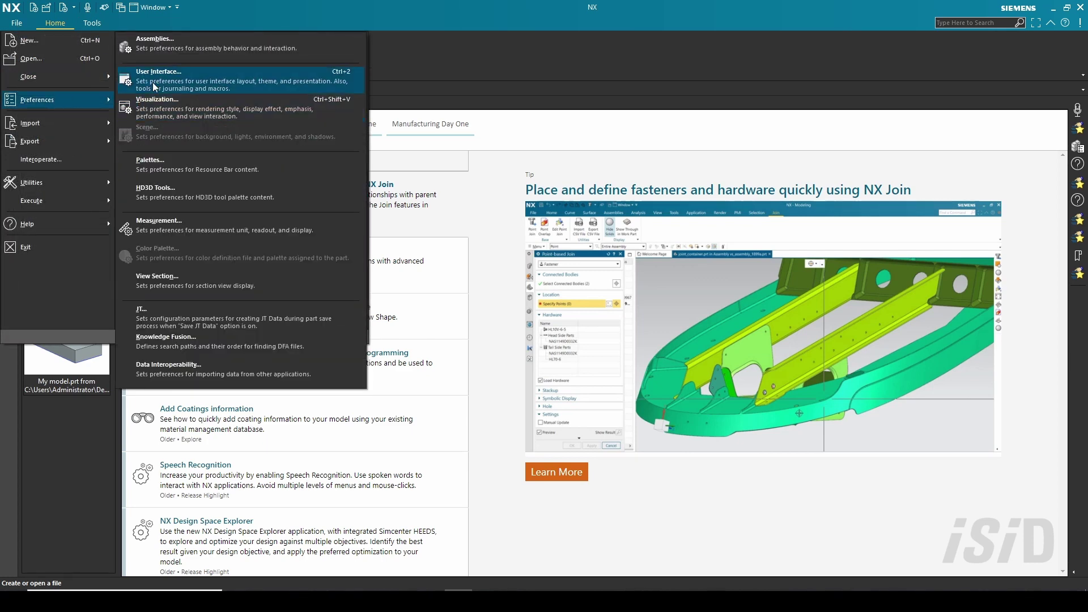
click(154, 86)
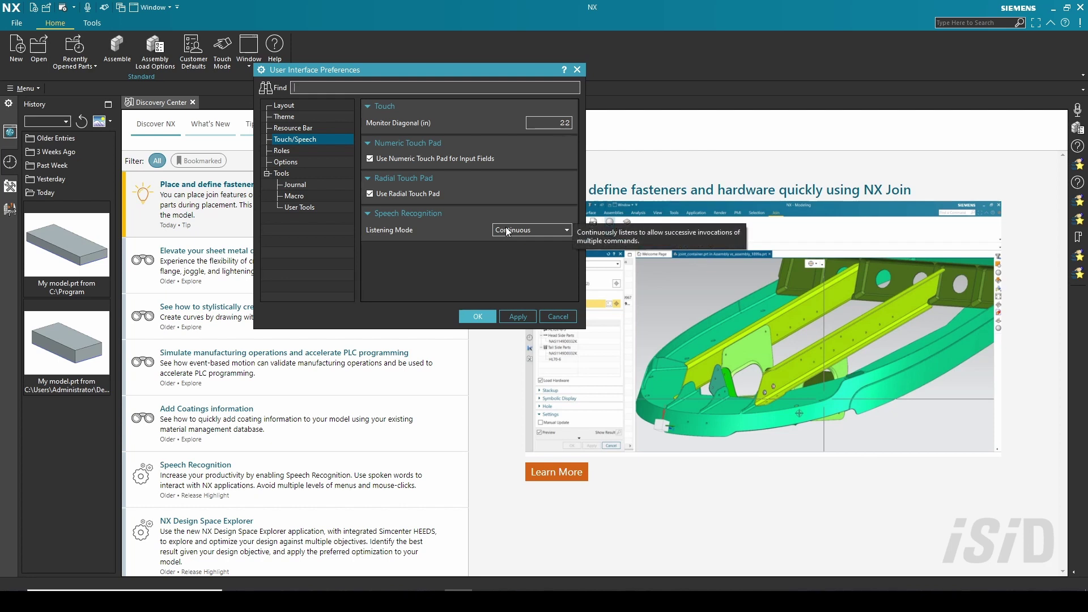
click(509, 230)
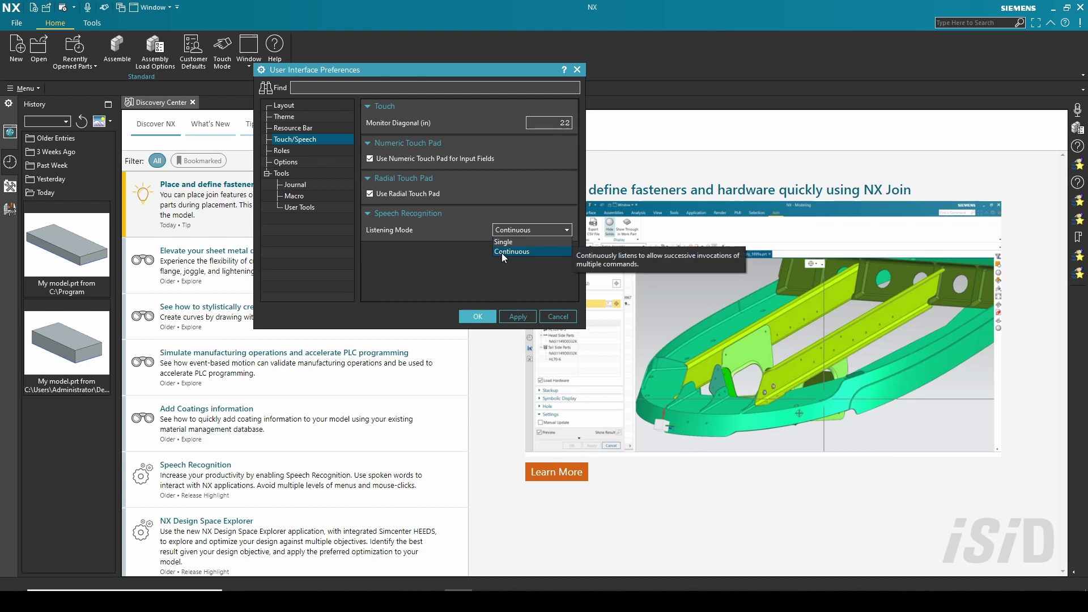
click(501, 252)
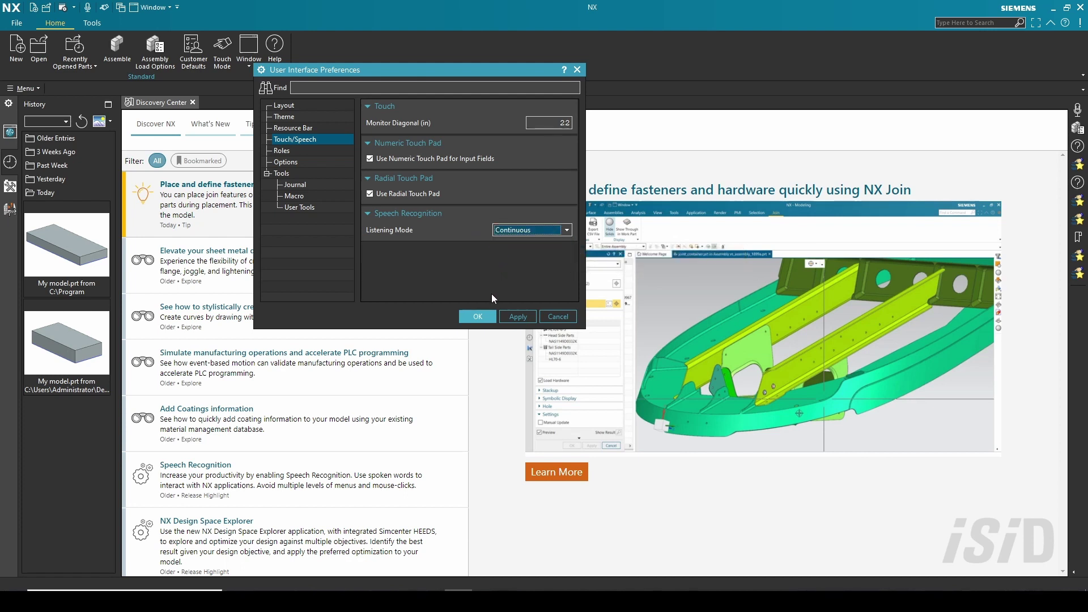
click(477, 316)
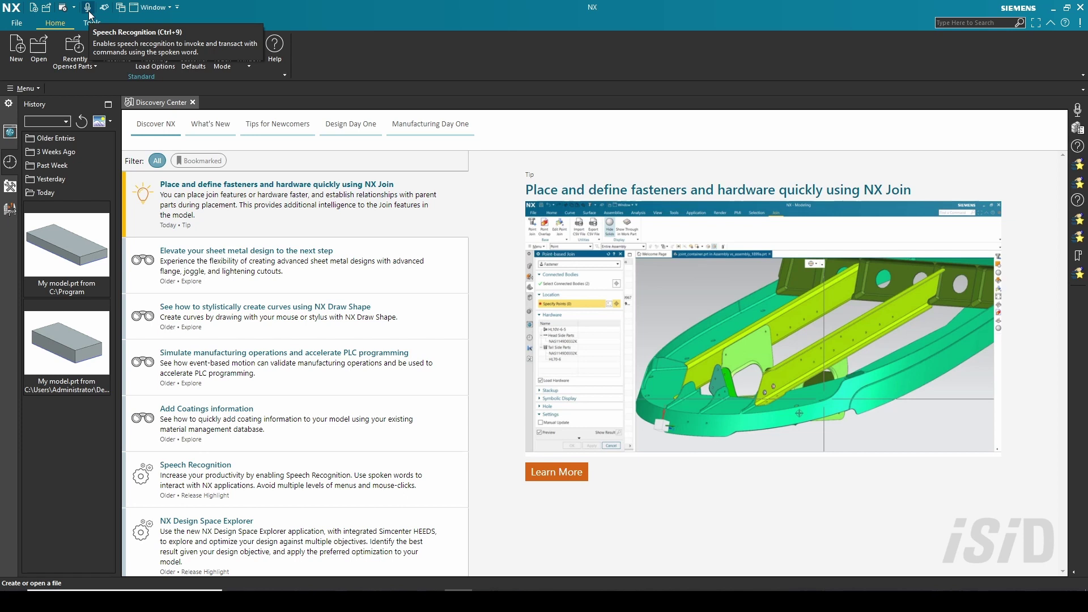
Switch on speech recognition with the microphone icon
click(89, 13)
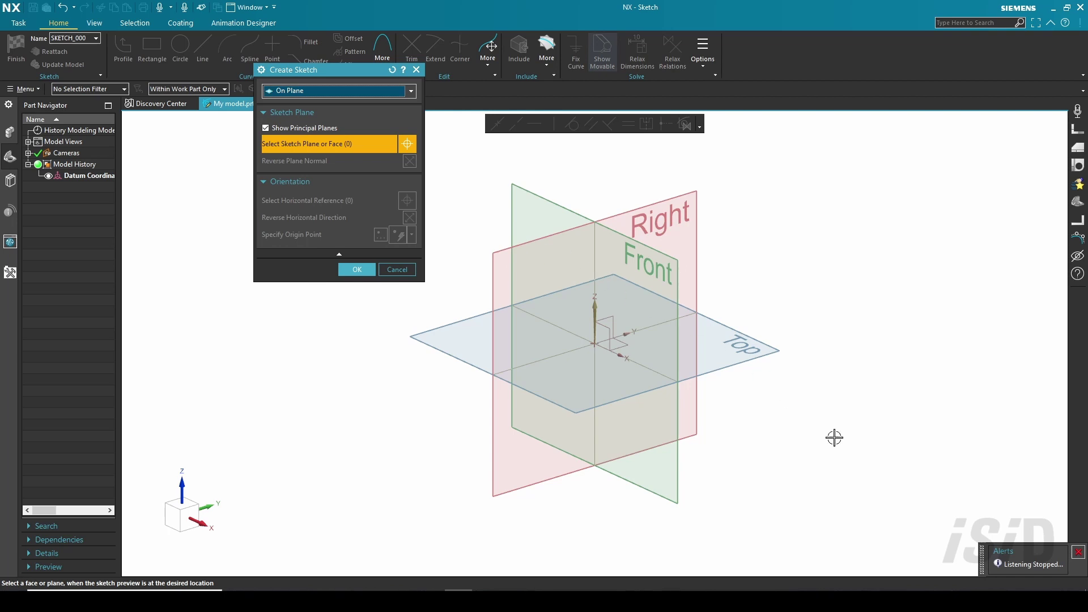
Place the new sketch on the Top datum plane and accept it
drag(327, 69, 288, 167)
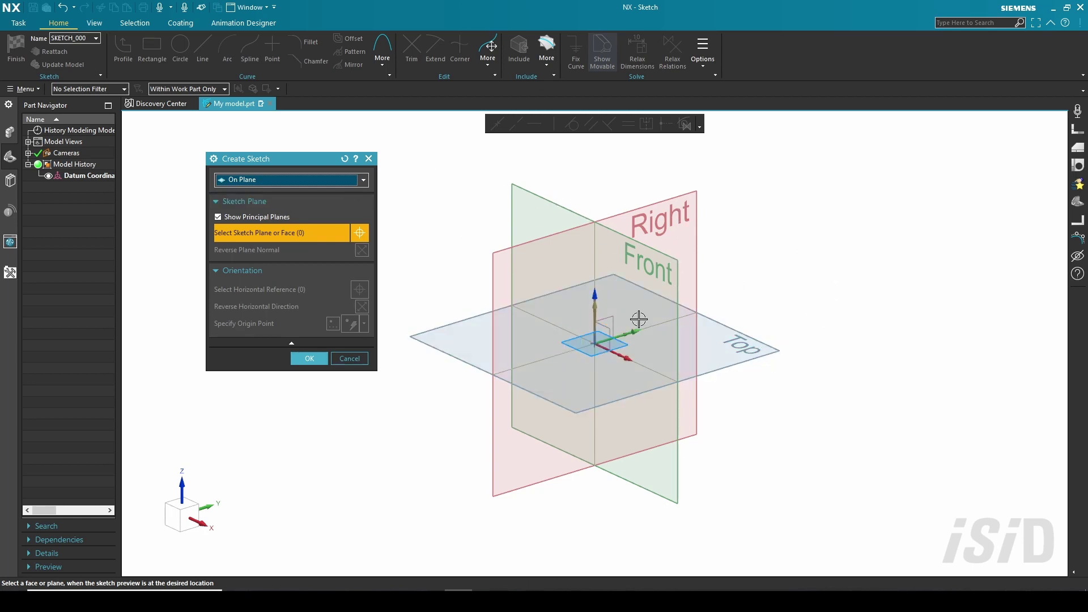
click(774, 351)
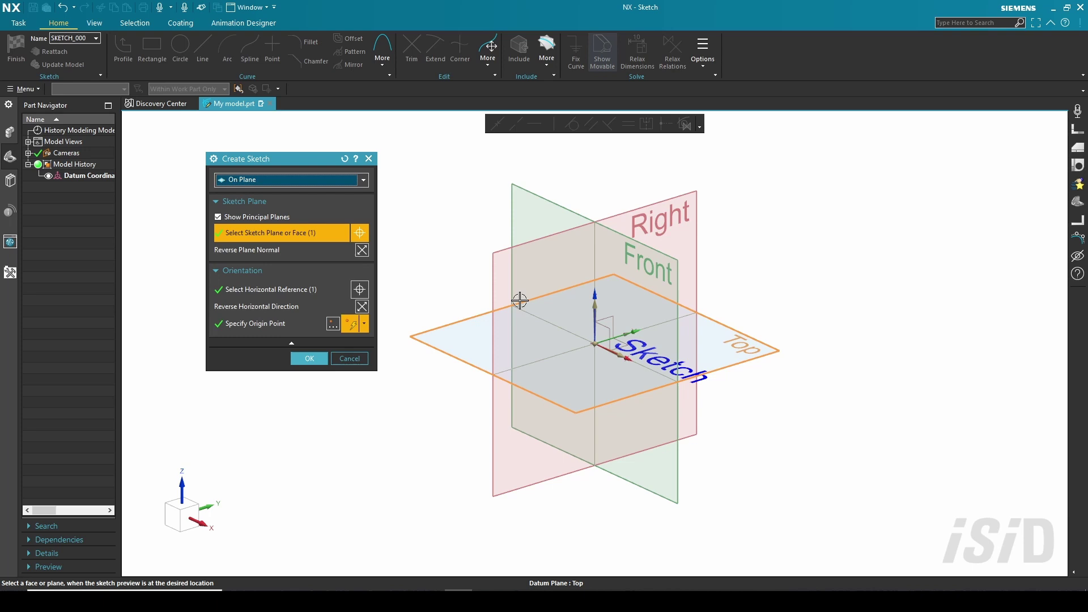
click(310, 358)
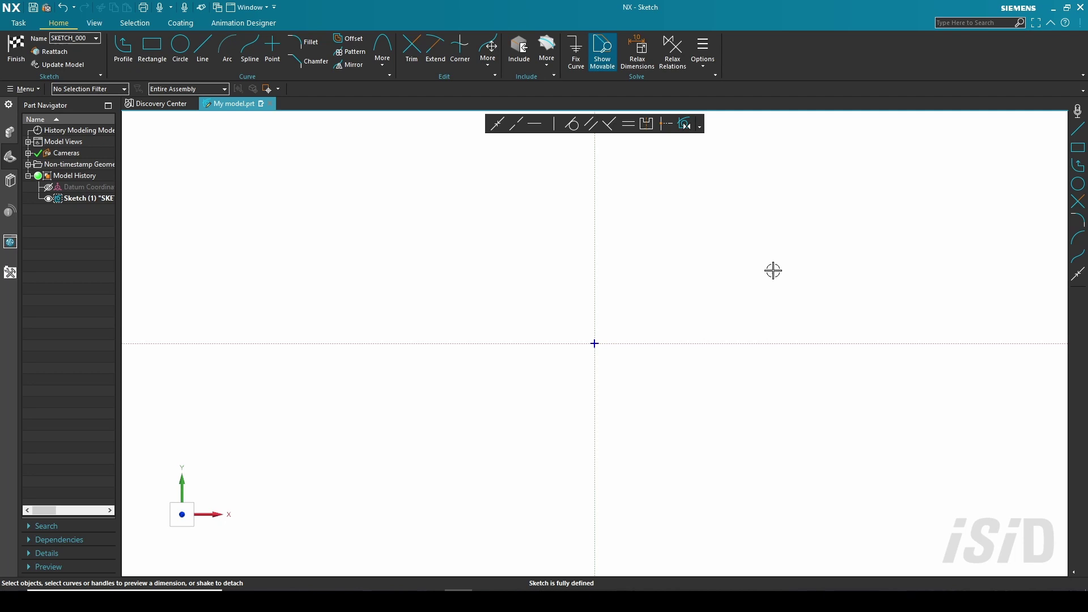
Draw a rectangle centred on the sketch origin
key(r)
click(594, 343)
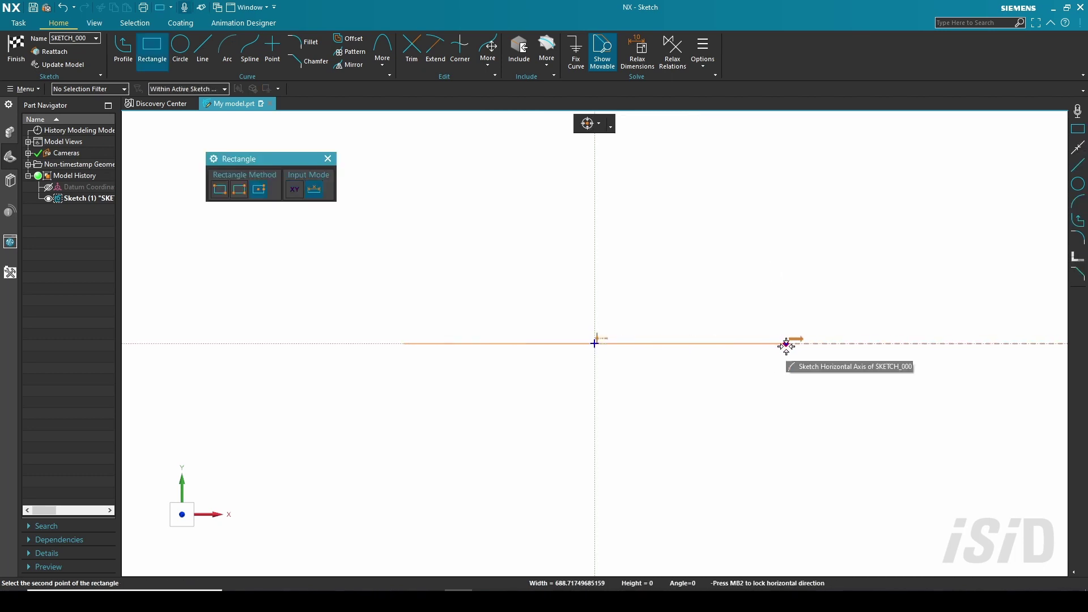
click(786, 343)
click(805, 251)
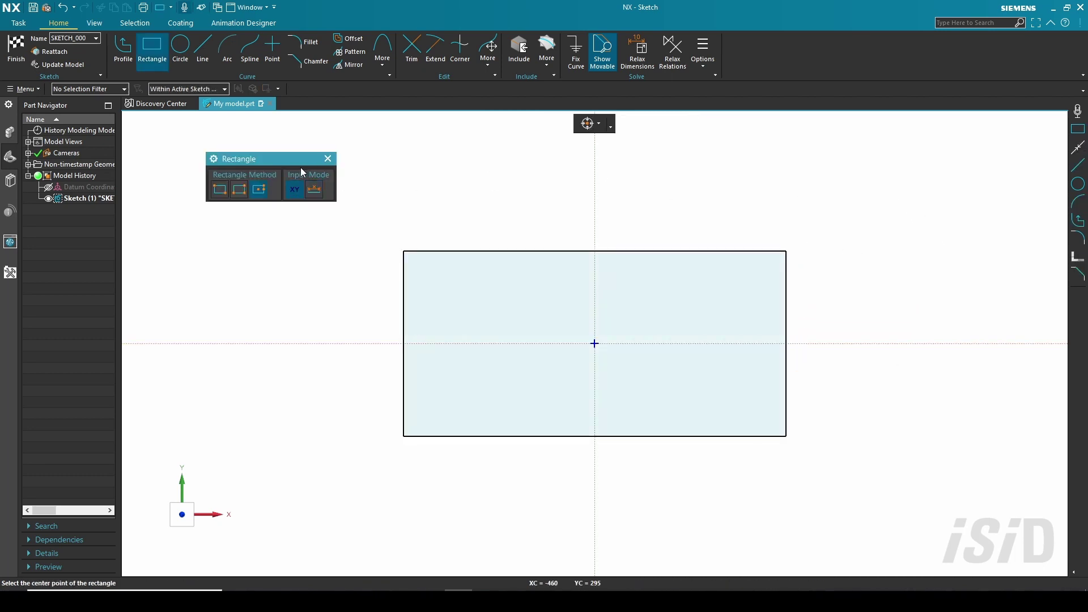
click(327, 158)
Dimension the rectangle's right edge to 50, scaling the whole sketch, and fit the view
click(785, 296)
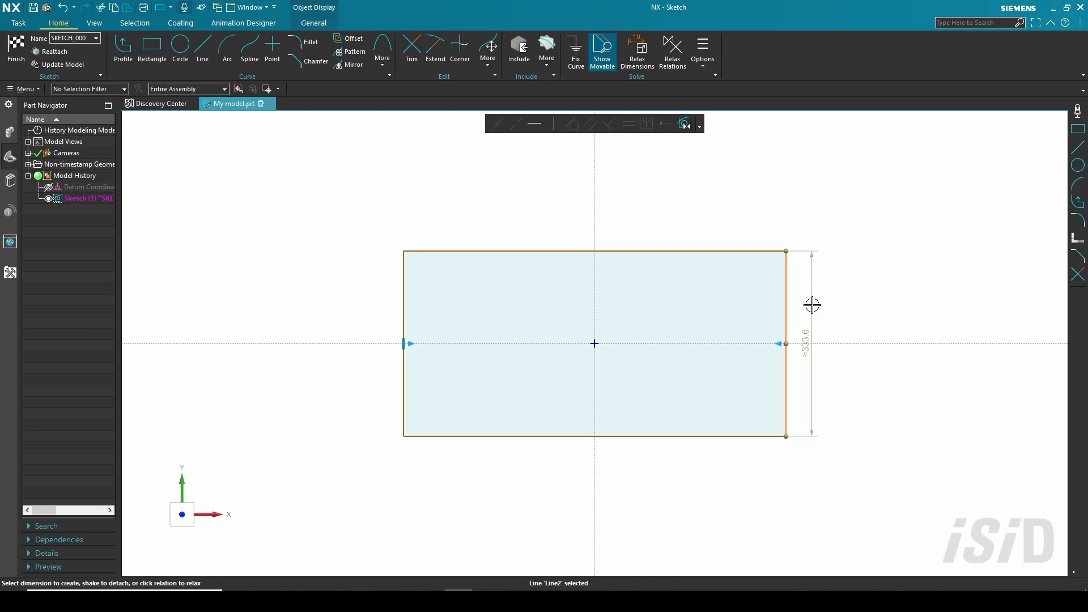
click(811, 304)
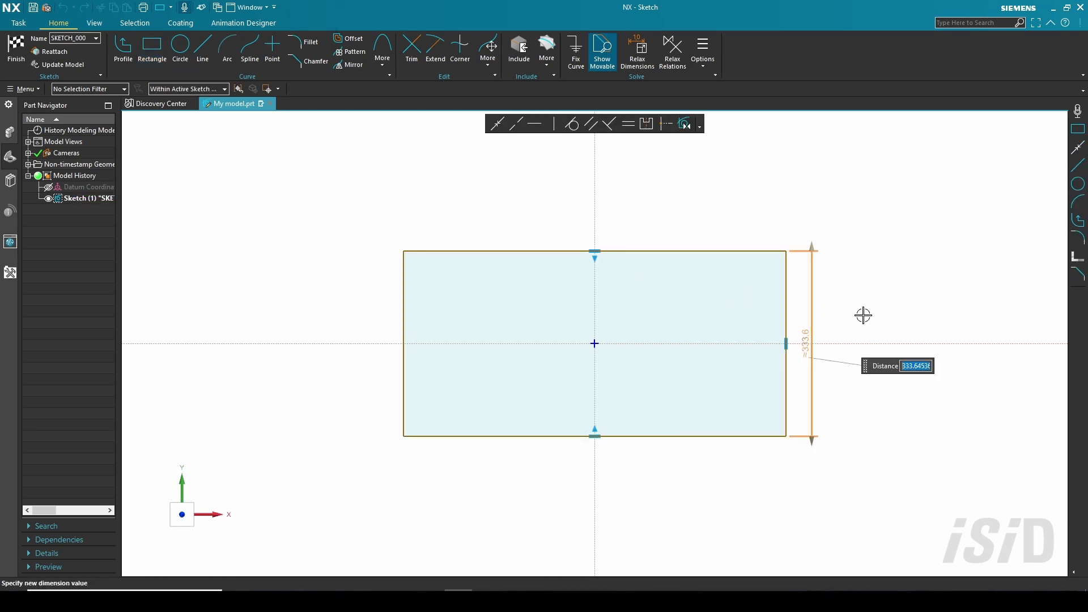
text(50)
key(Return)
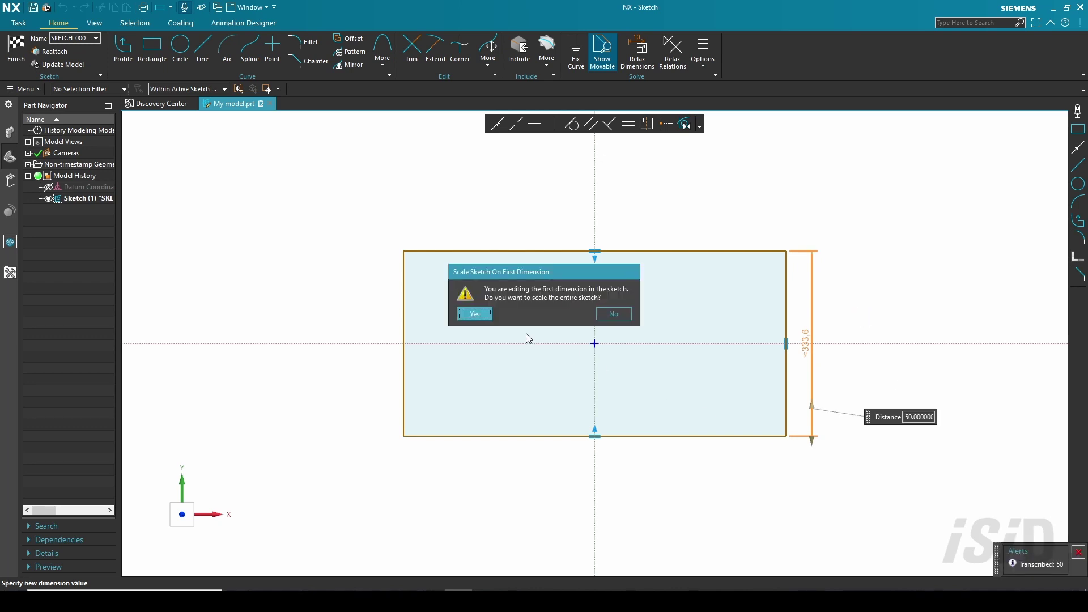
click(474, 315)
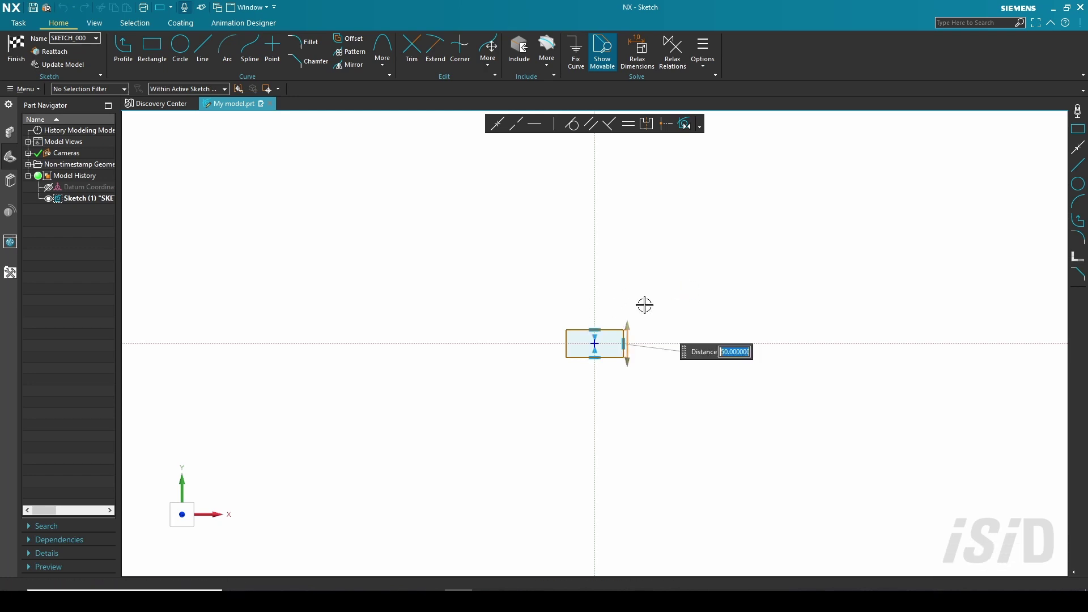
key(Escape)
scroll(579, 337, up, 2)
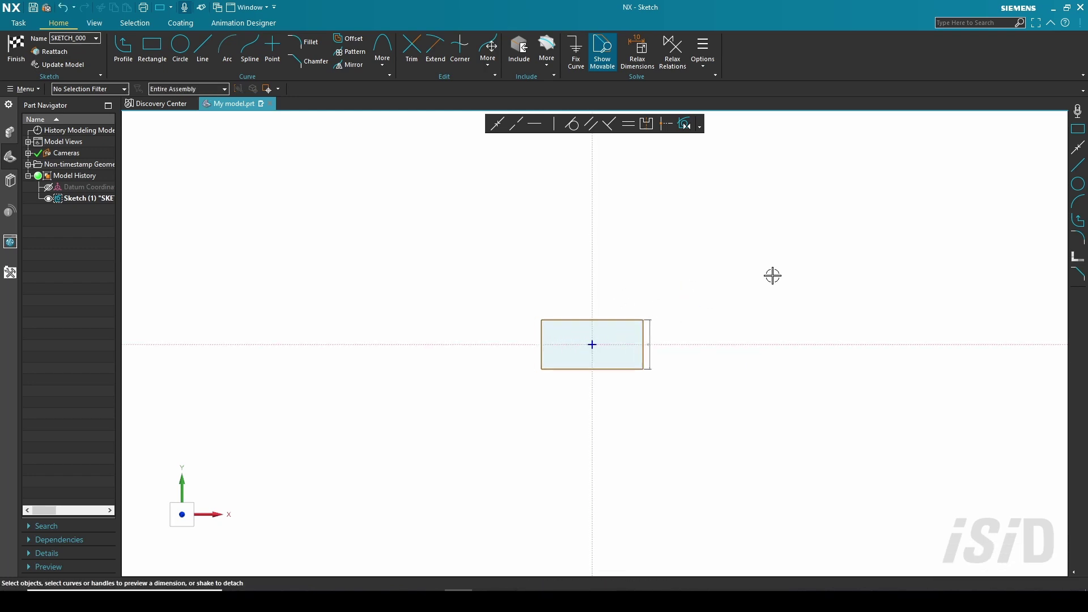
key(ctrl+f)
scroll(633, 260, down, 2)
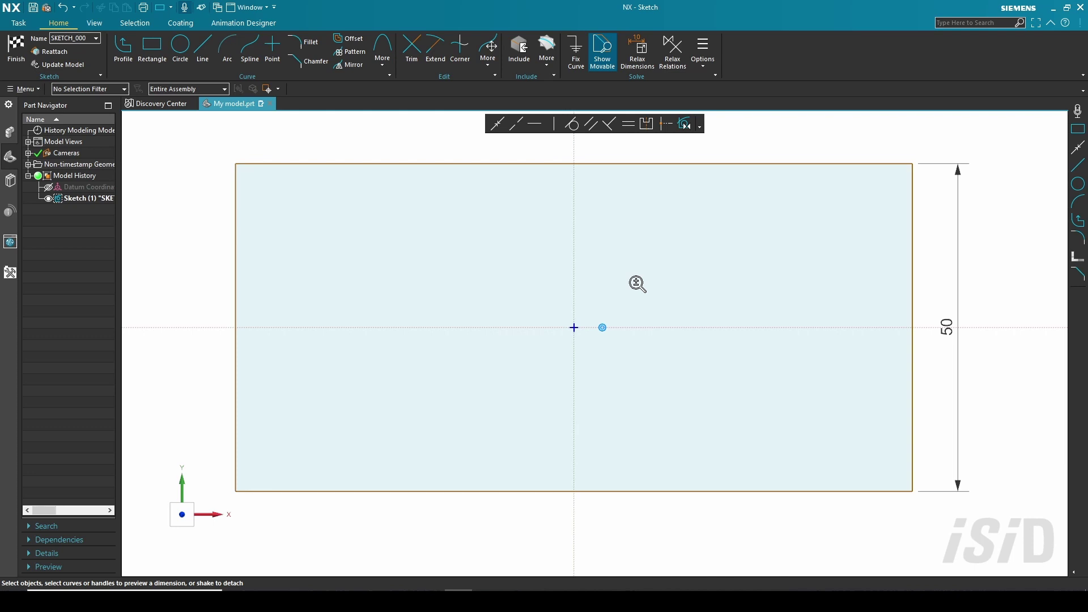
Change the rectangle's width dimension to 100
click(635, 191)
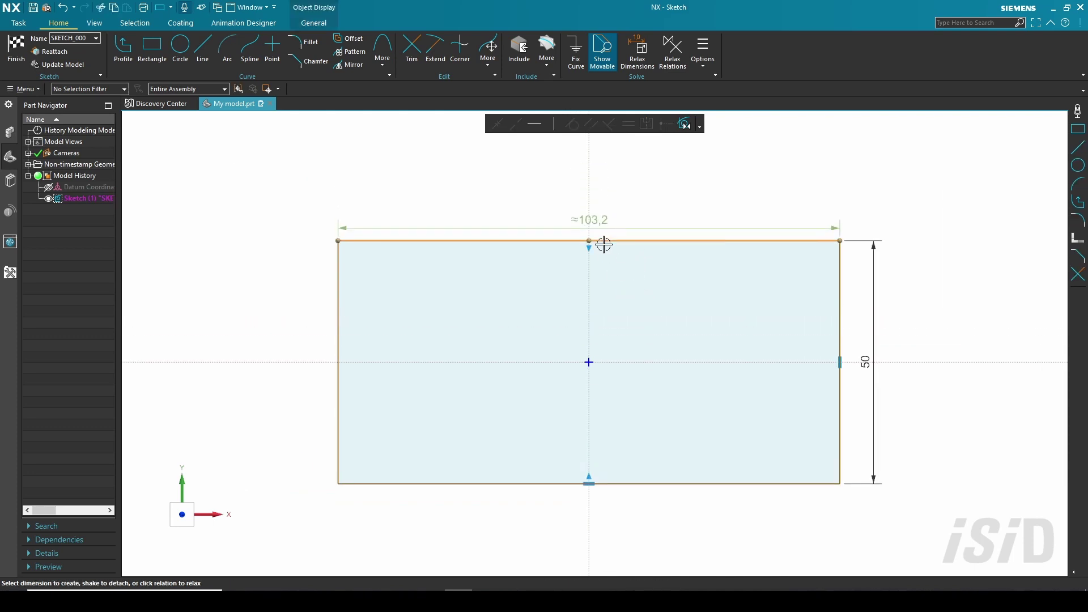
double_click(587, 219)
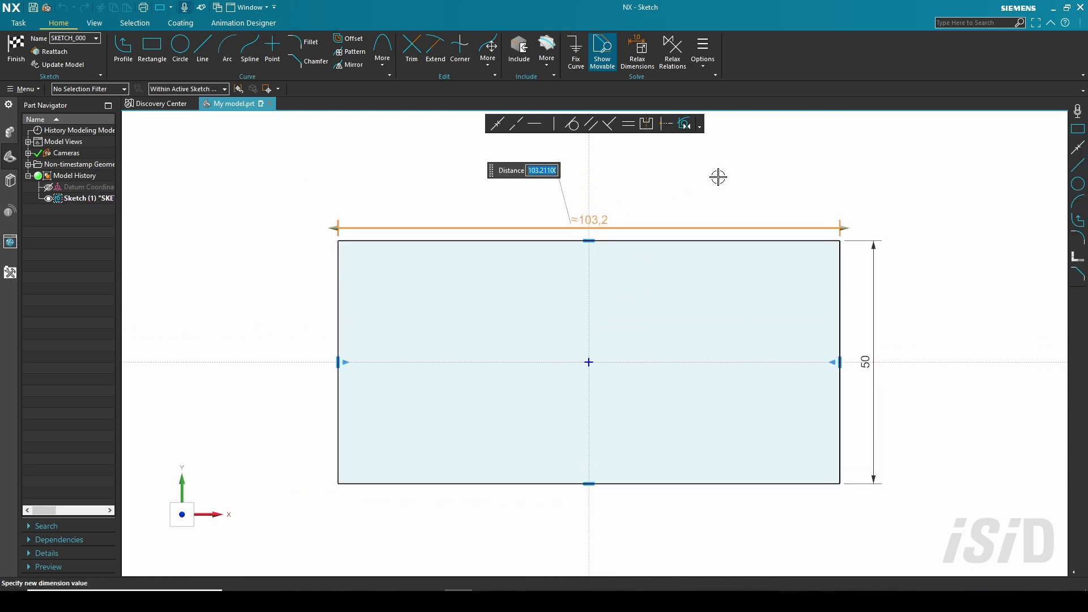
text(100)
key(Return)
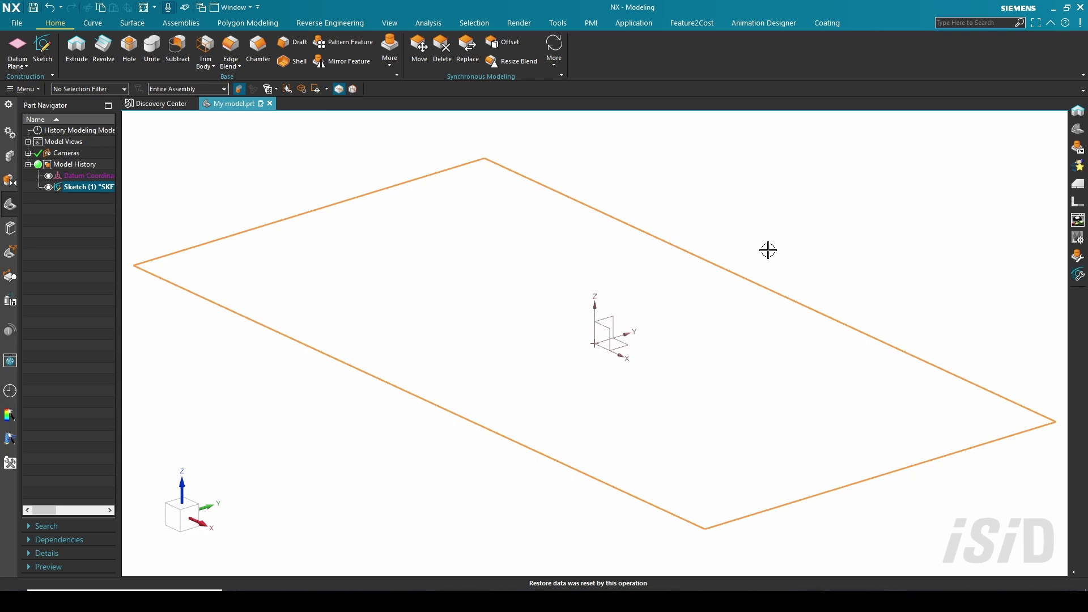
Extrude the sketch rectangle with an end distance of 15 mm
key(x)
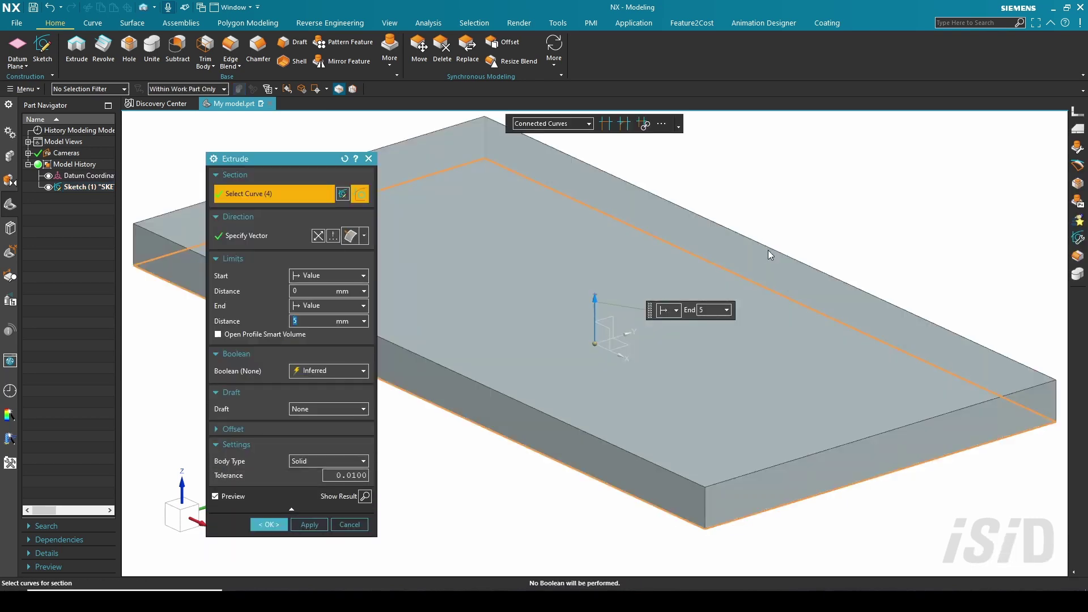
text(15)
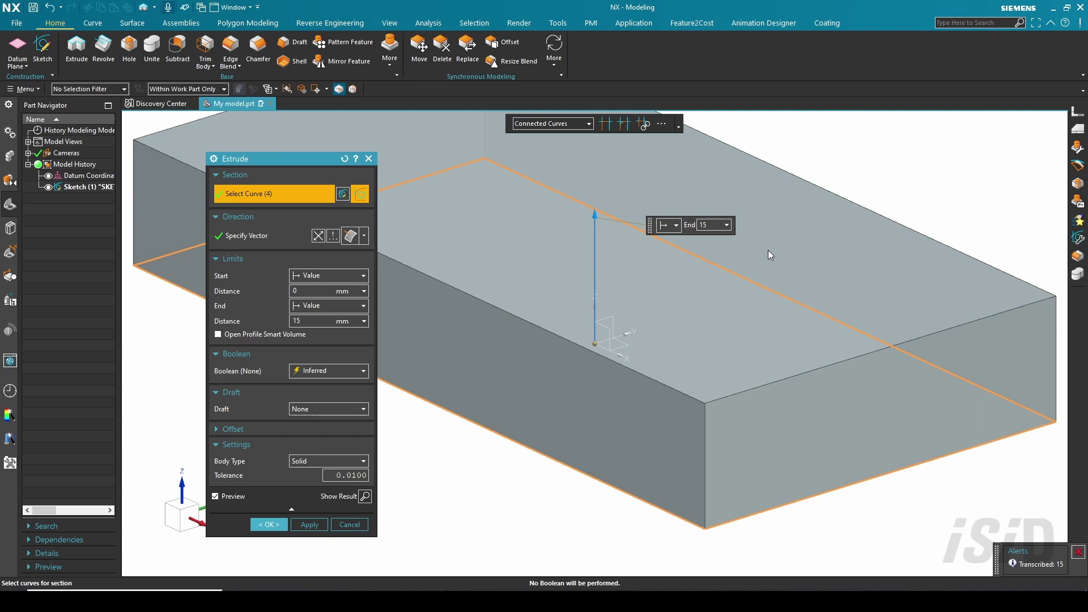
key(Return)
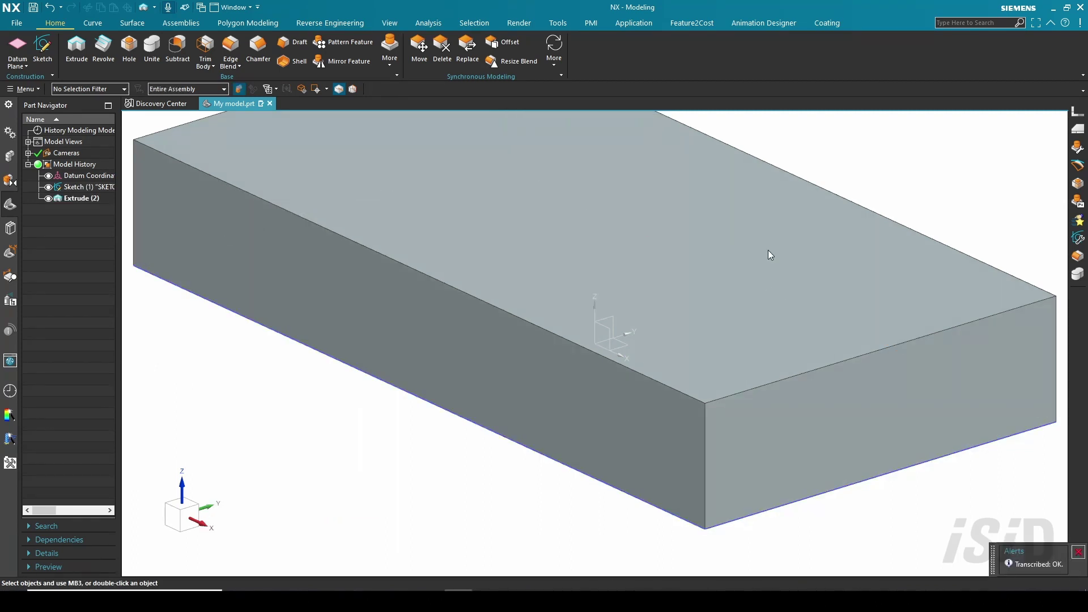
Fit the 100 × 50 × 15 mm block in view and save My model.prt
key(ctrl+f)
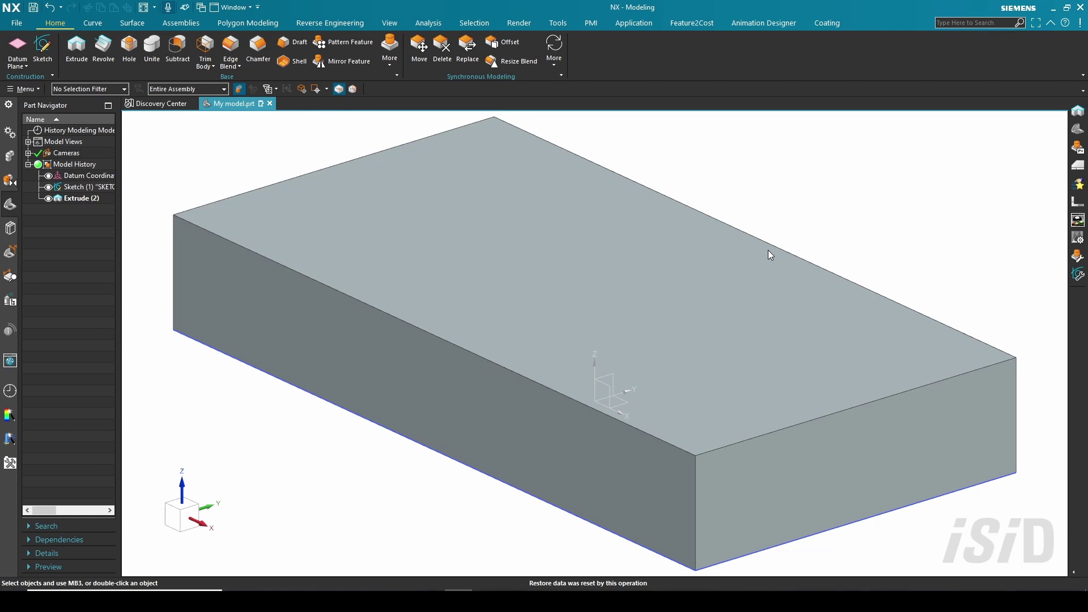
key(ctrl+s)
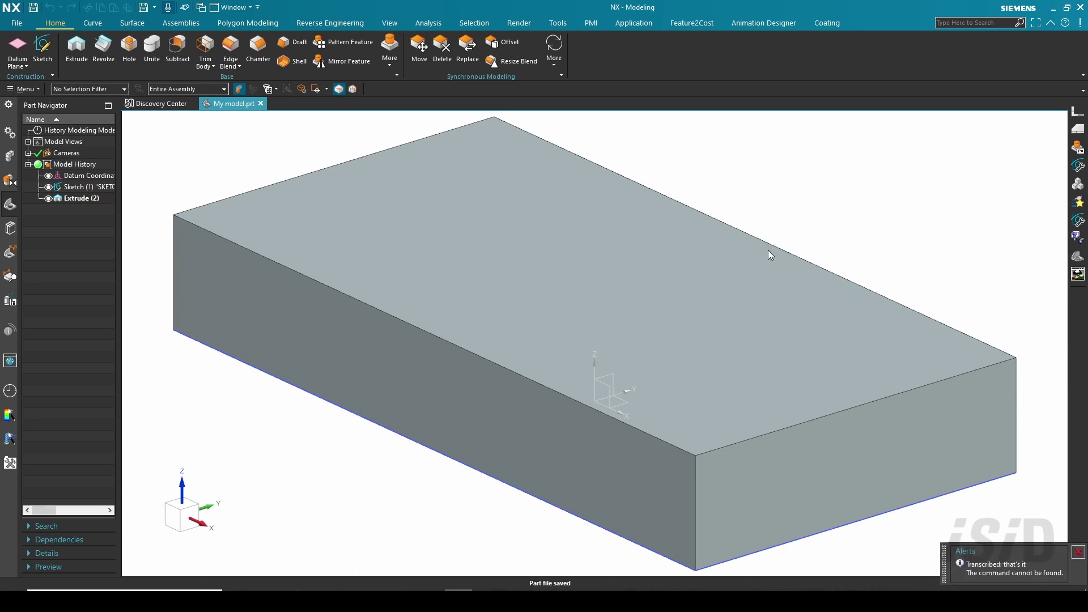
click(767, 250)
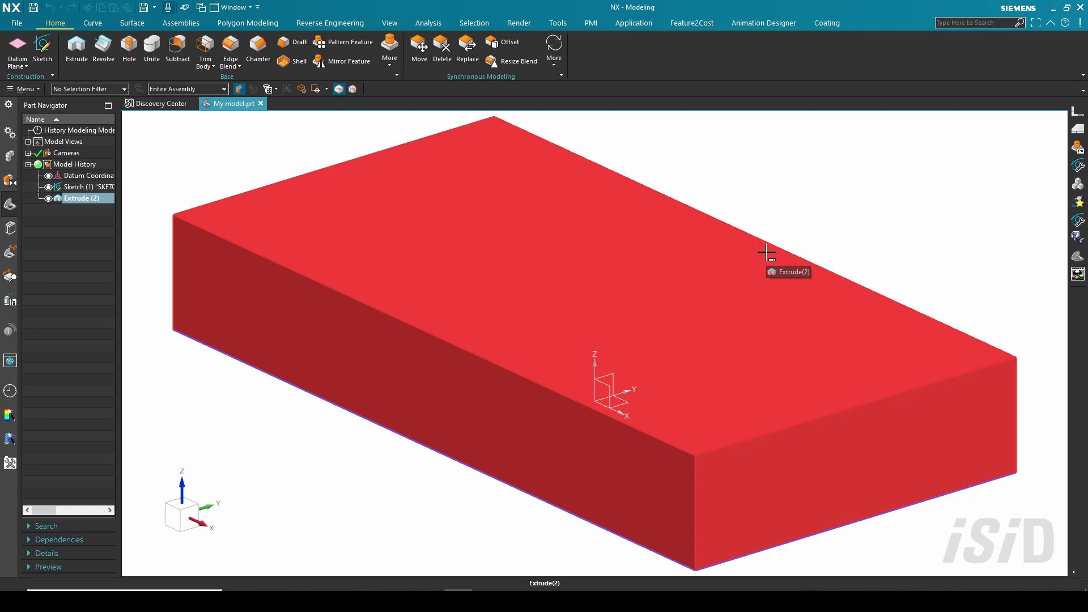
key(Escape)
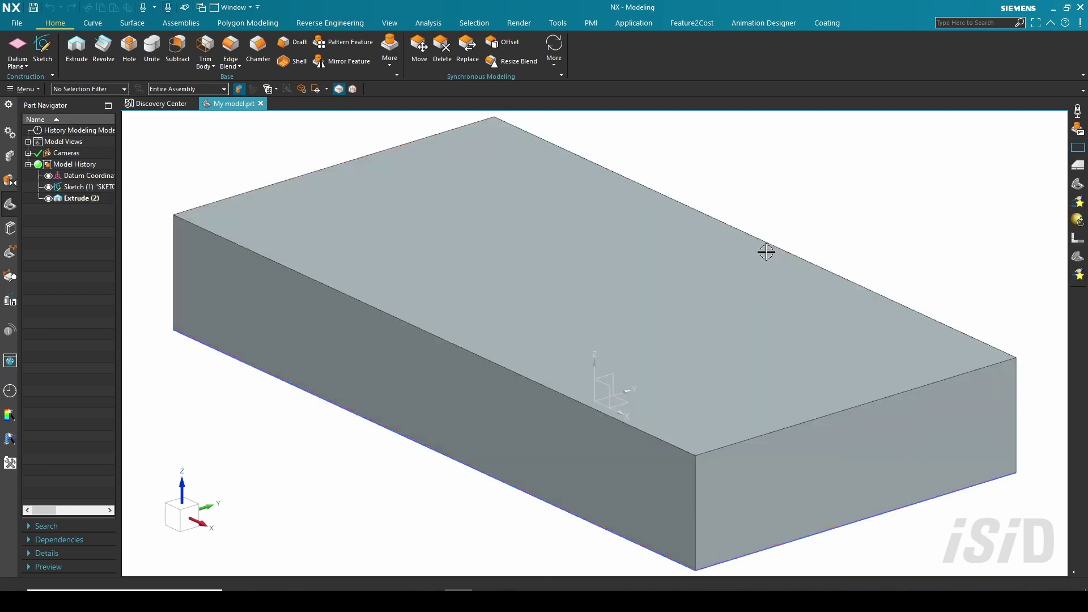